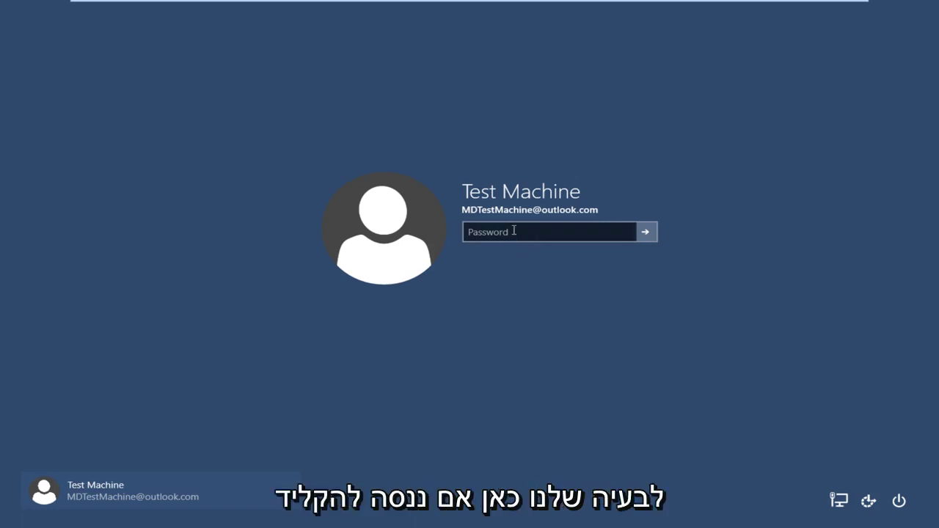
- Enter the remembered password at the Windows 10 sign-in screen; it is rejected as incorrect
click(514, 233)
text(•••)
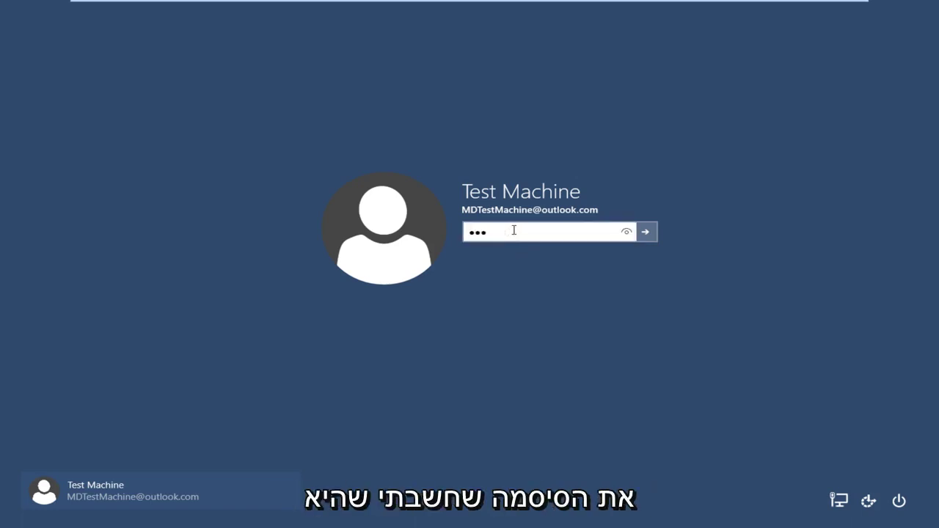
text(••••)
key(Return)
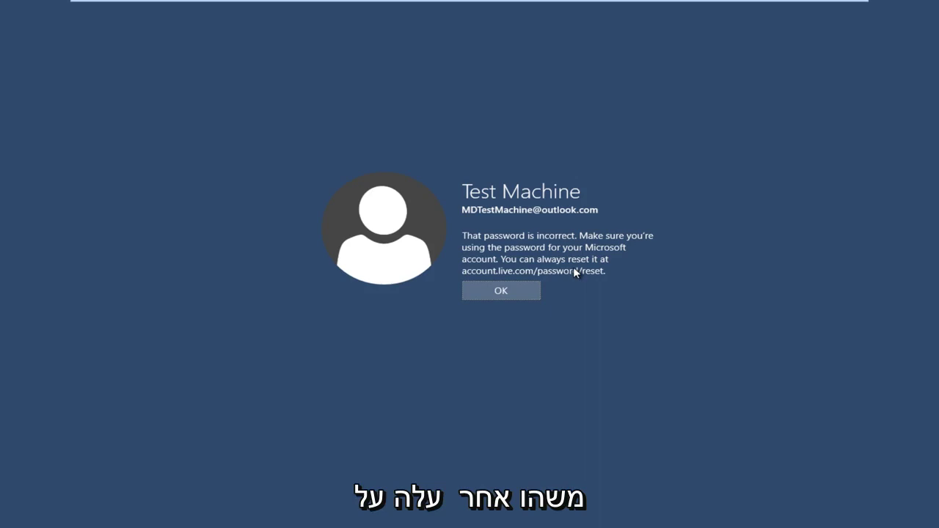
- Leave the VM's full-screen view and enter accounts.live.com/password/reset in Chrome's address bar
click(836, 9)
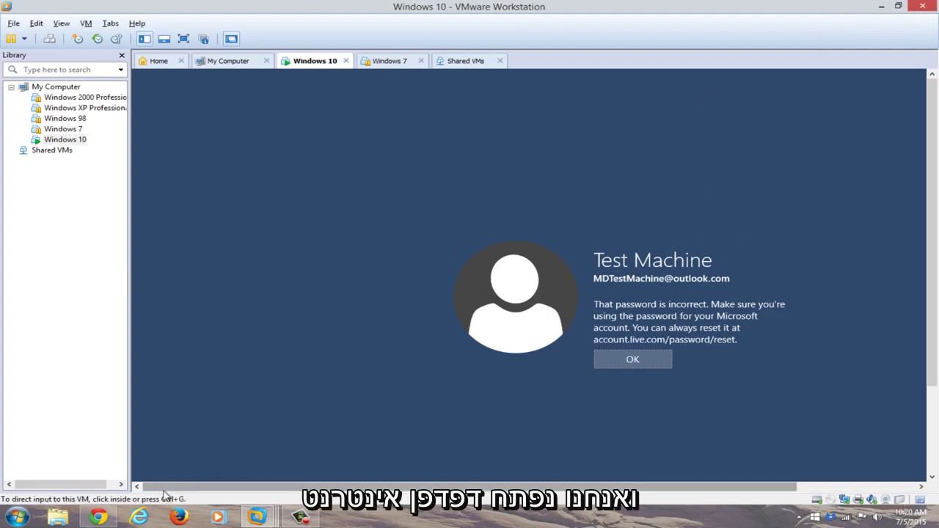
click(101, 517)
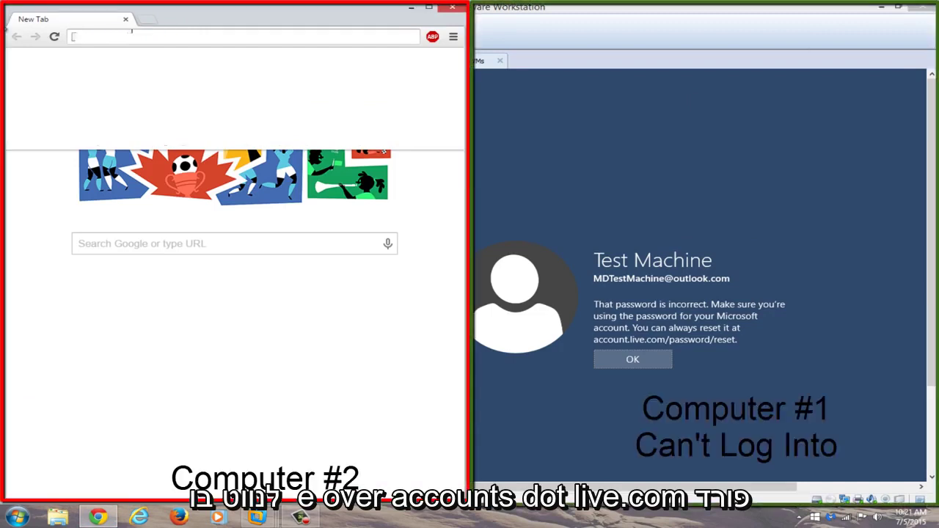
text(accounts.live.com/)
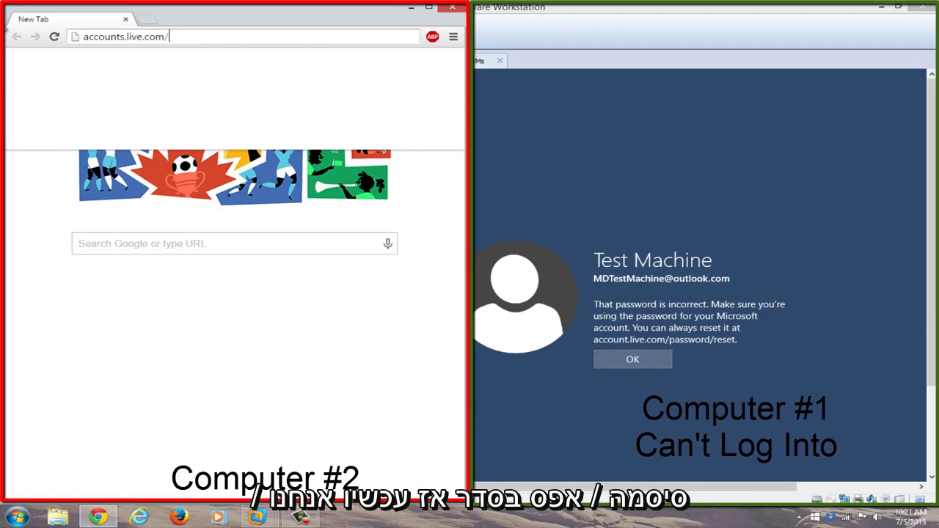
text(password/)
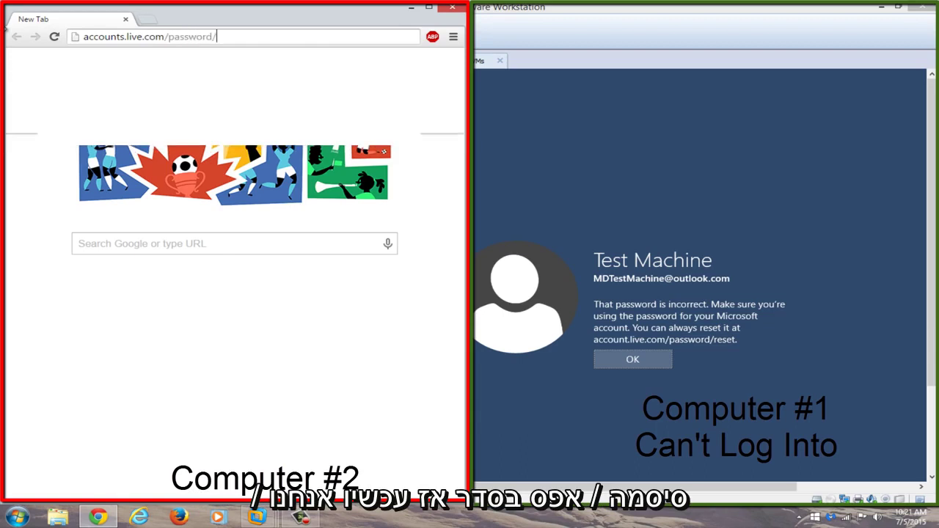
text(reset)
- Load the reset page, choose 'I forgot my password', and continue to the recovery form
key(Return)
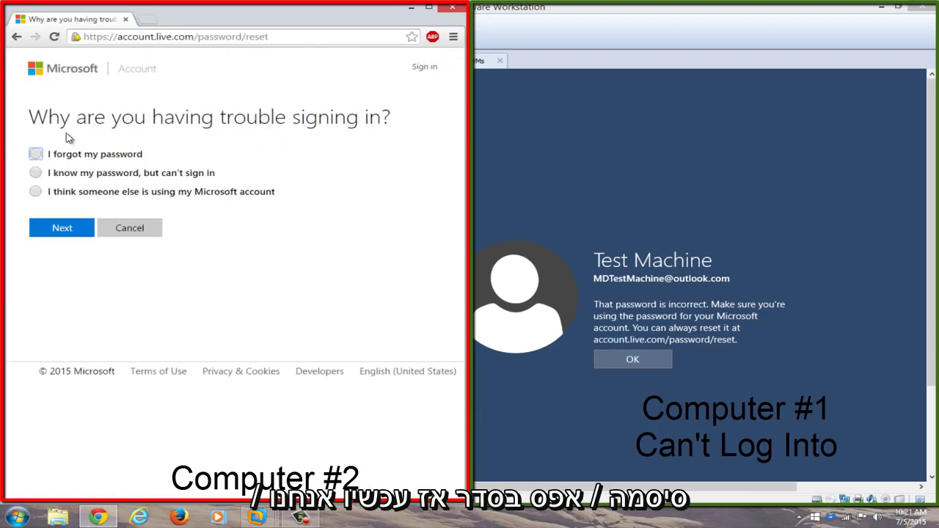
click(429, 6)
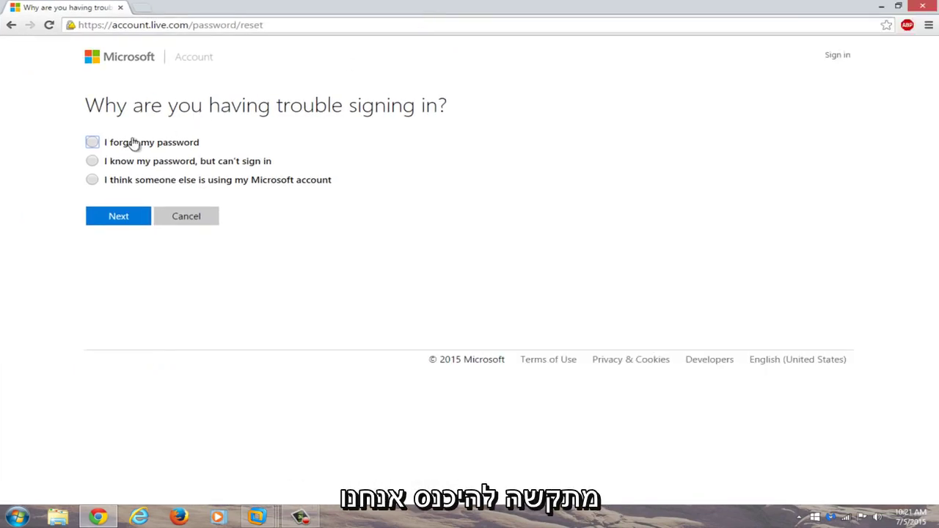
click(94, 143)
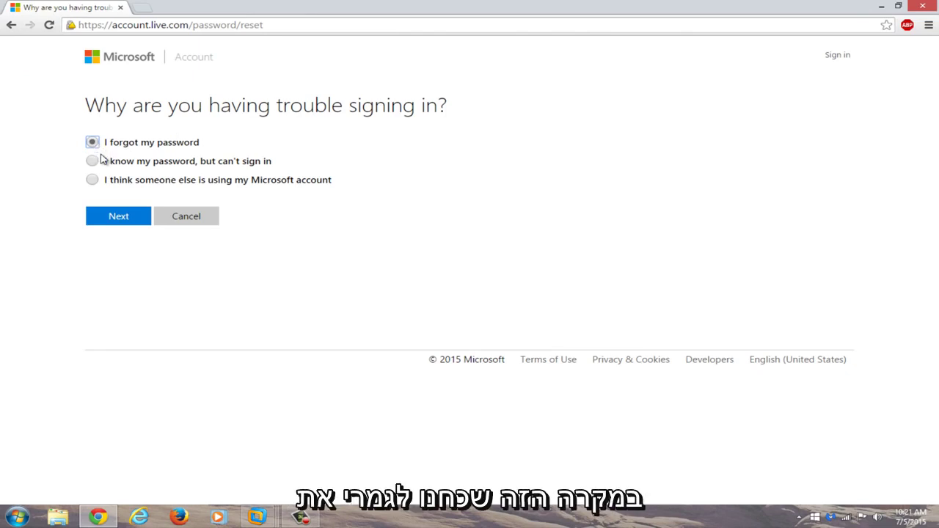
click(114, 220)
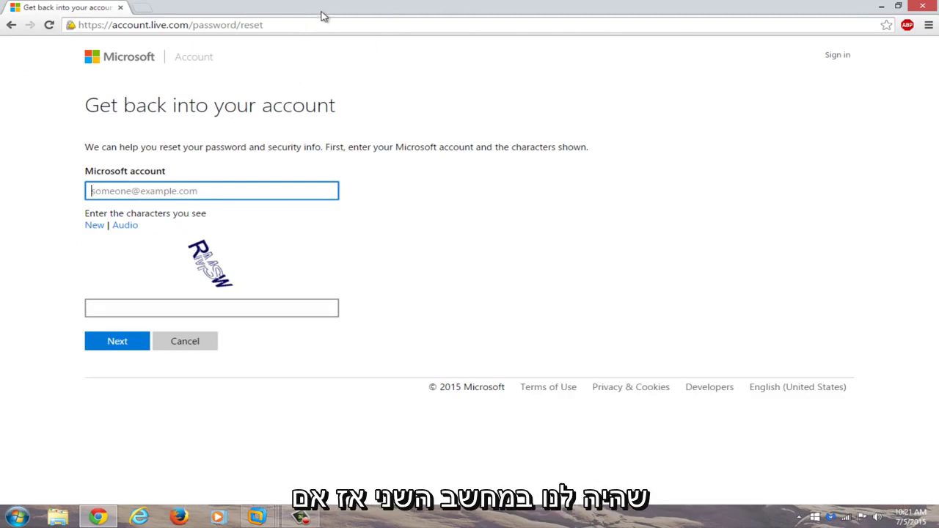
- Snap Chrome left, fill in the account address from autofill and captcha RMSW, then submit
double_click(575, 6)
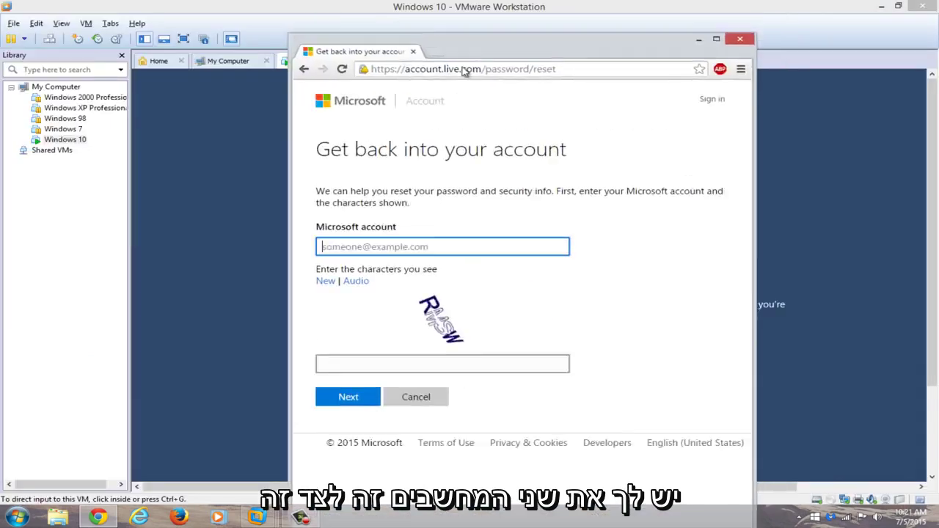
key(super+Left)
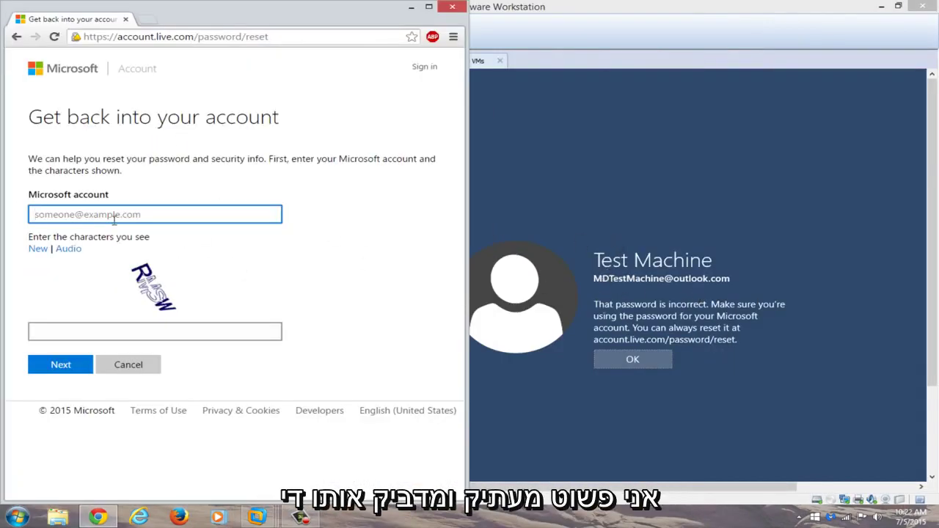
click(116, 214)
click(107, 230)
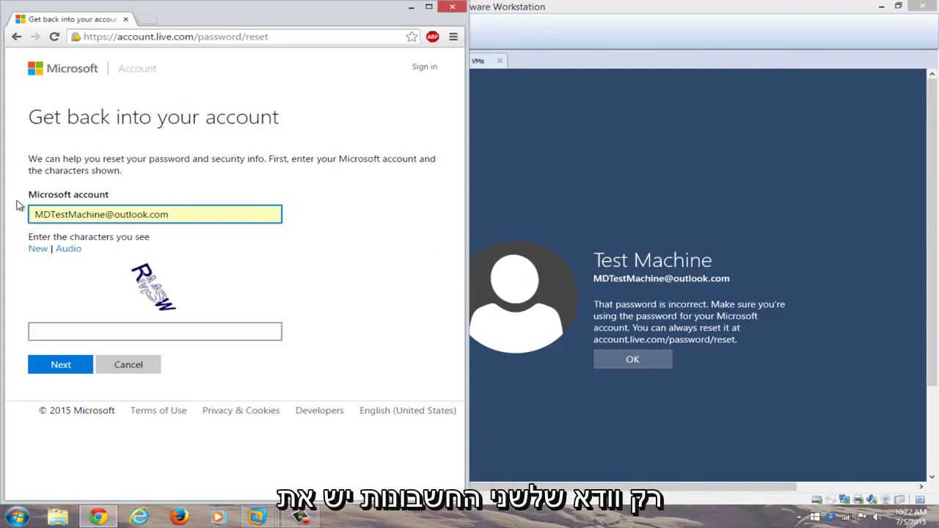
click(92, 338)
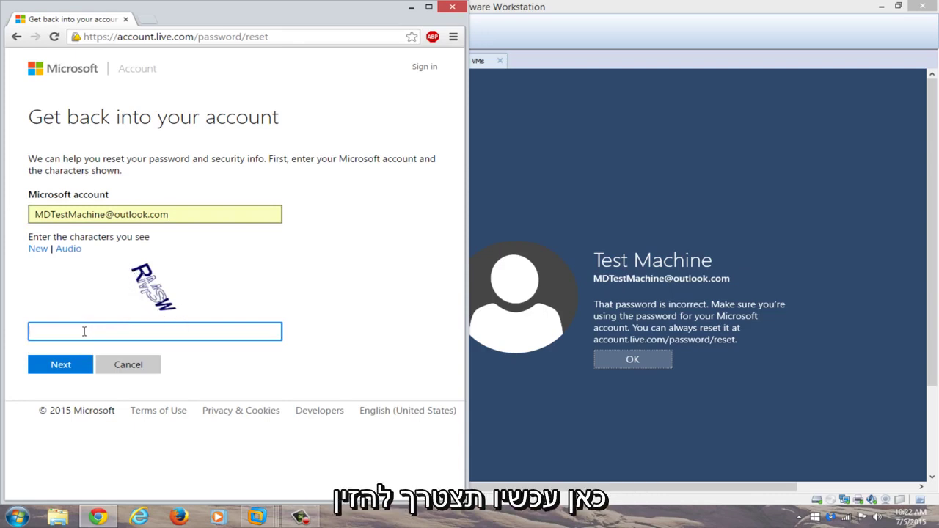
text(R)
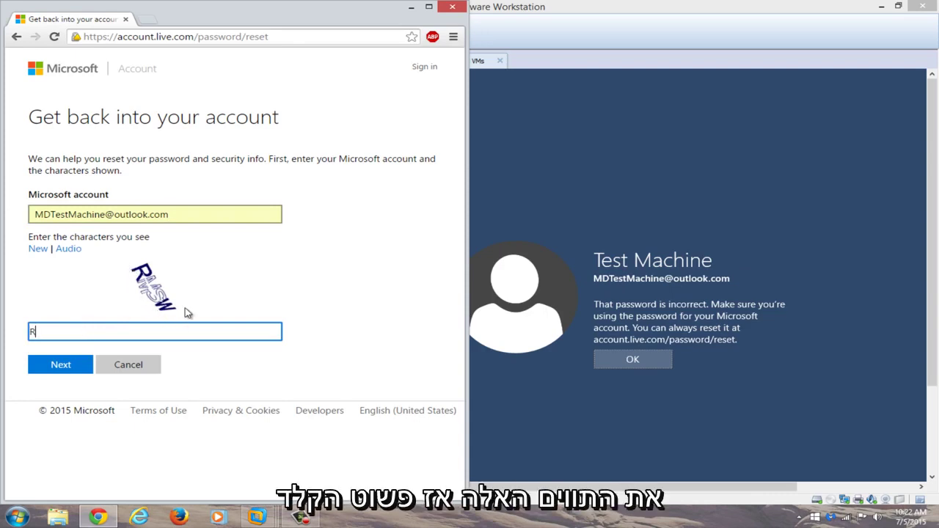
text(MSW)
click(60, 364)
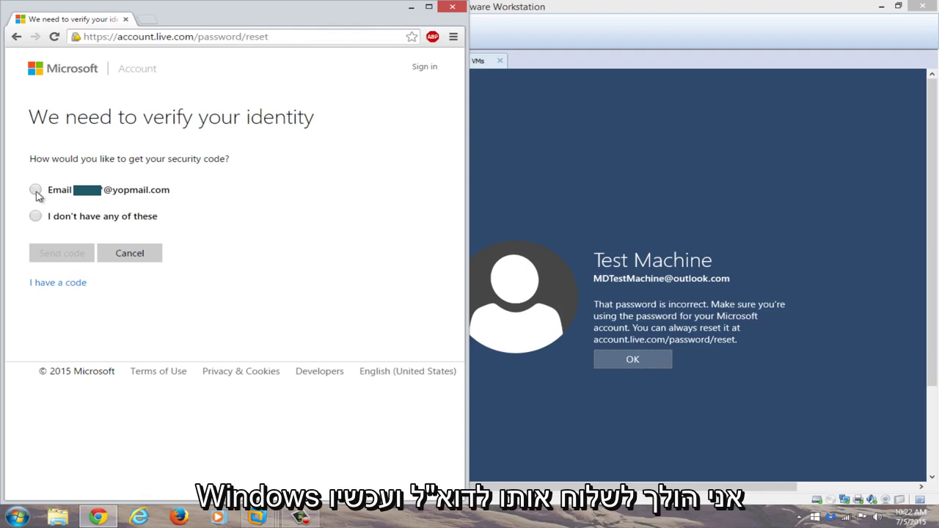
- Choose the Email option, complete the hidden backup address, and send the security code
click(36, 191)
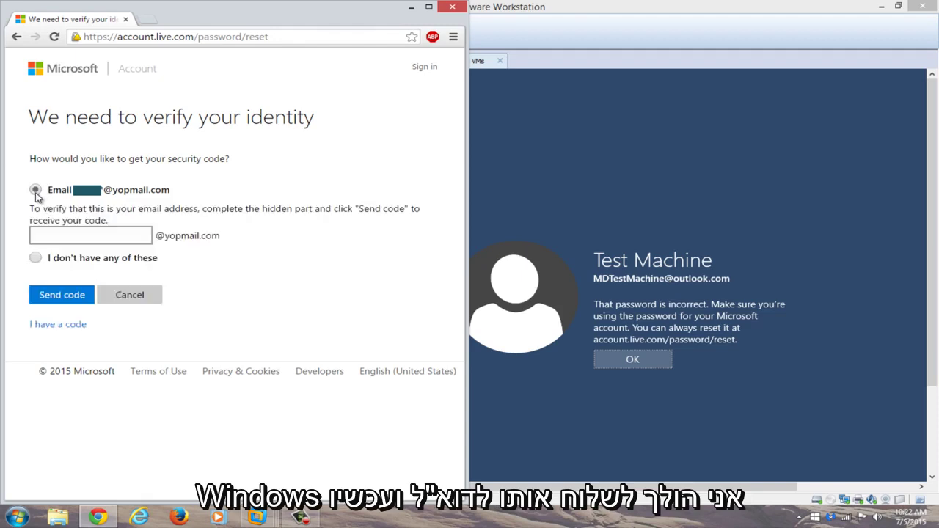
click(59, 236)
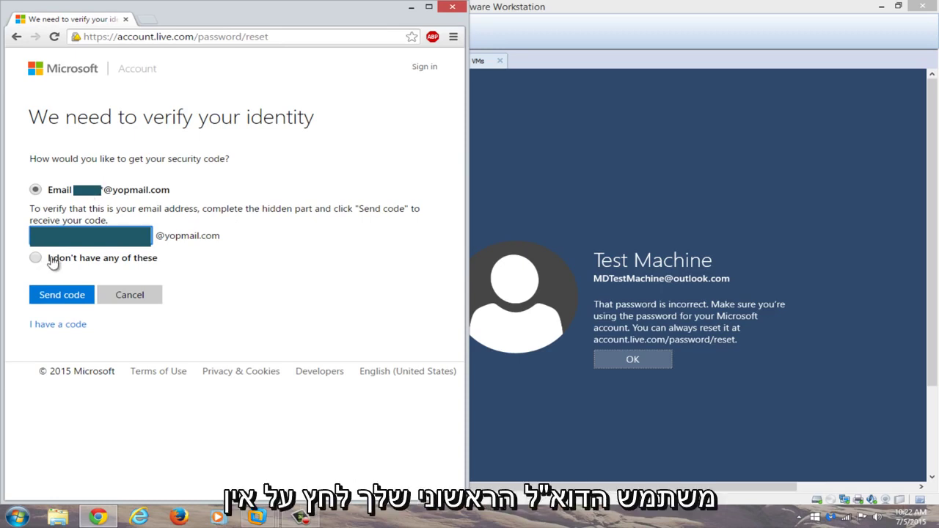
click(49, 299)
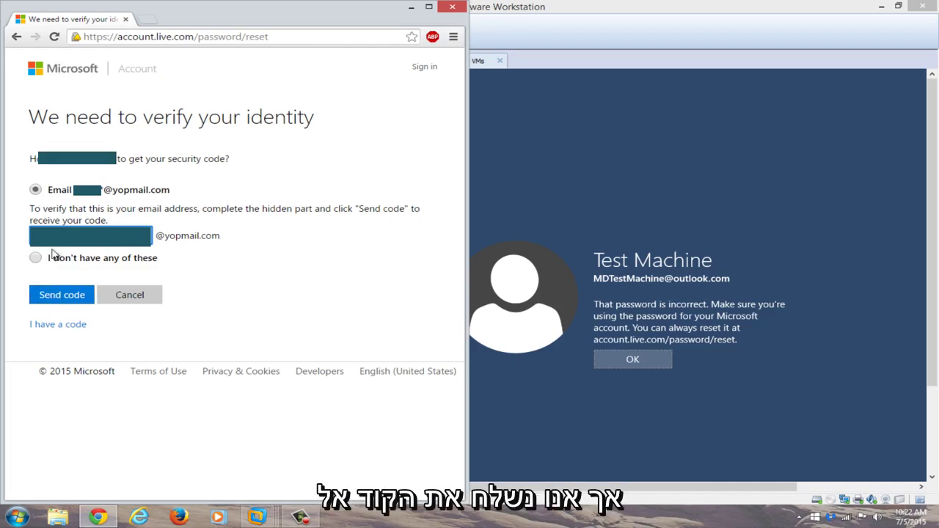
click(52, 297)
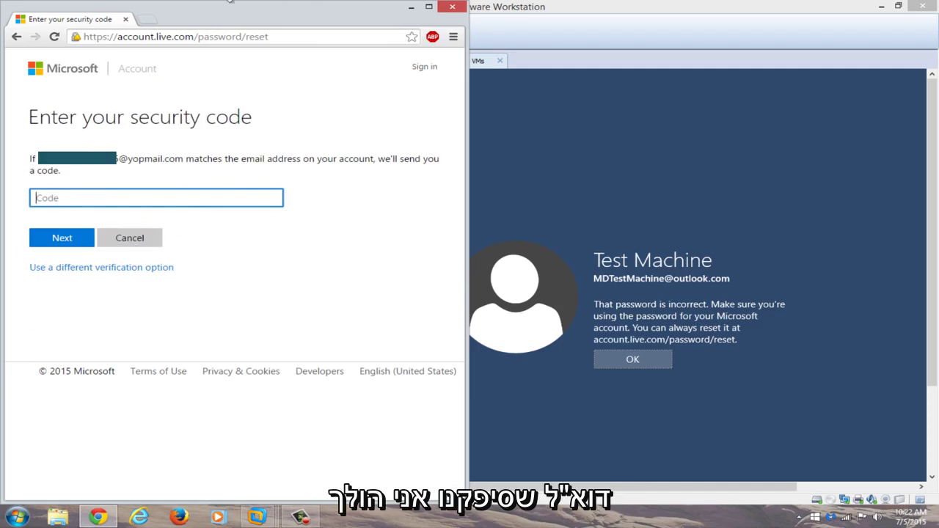
- Open yopmail.com in a new tab, place the VM beside it, and check the inbox
click(149, 22)
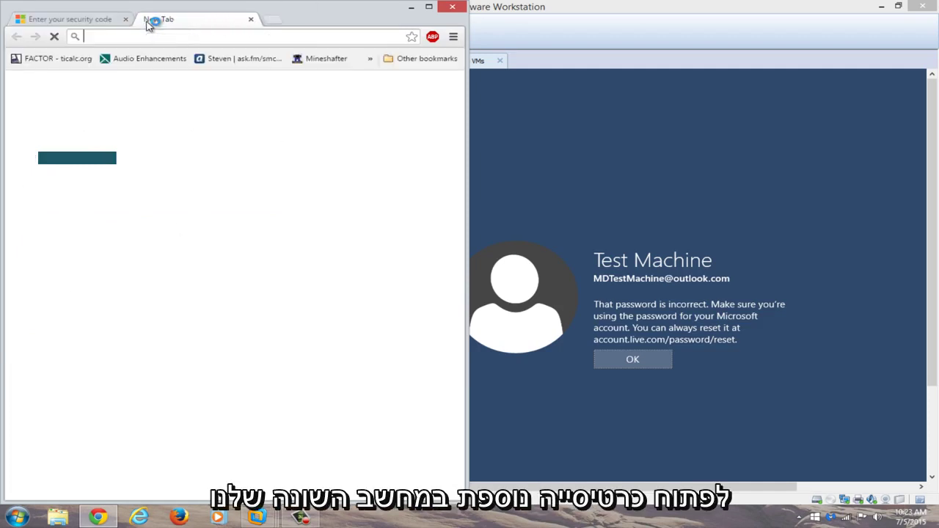
text(yopmail.com)
key(Return)
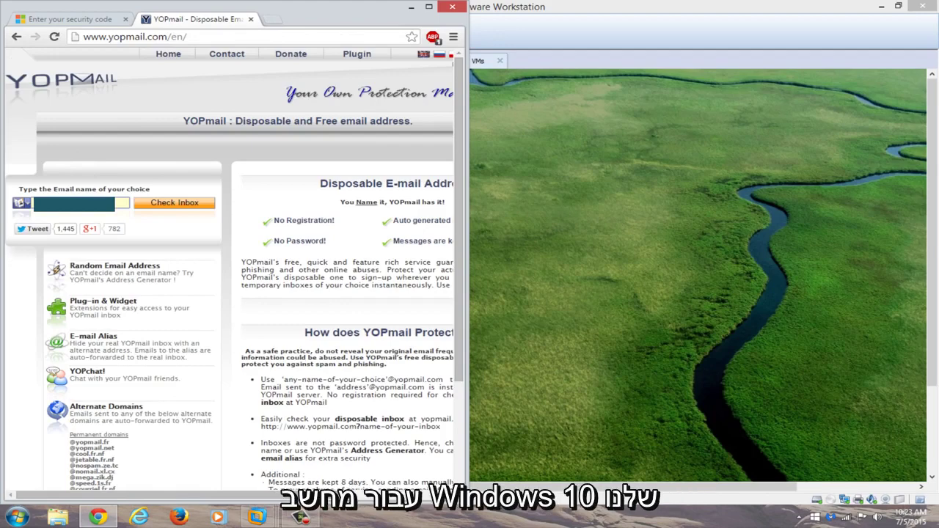
click(679, 329)
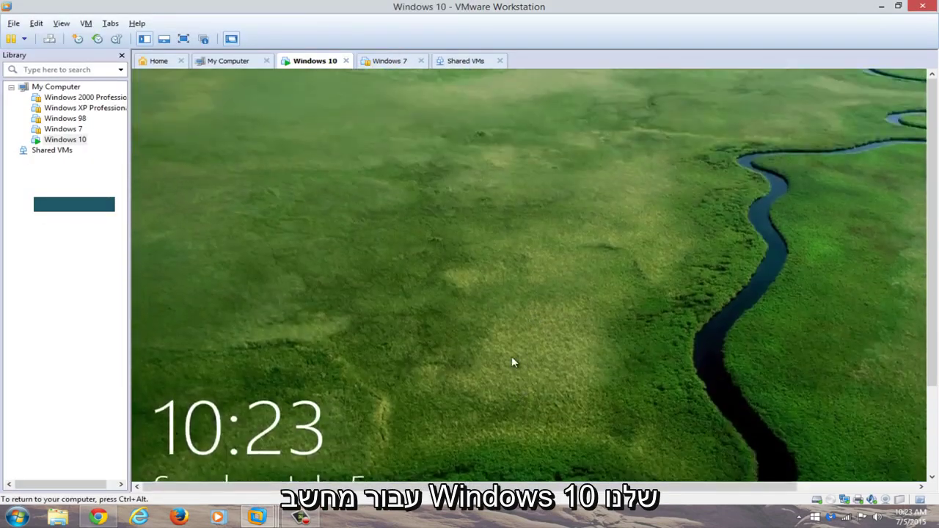
click(512, 356)
drag(467, 6, 935, 26)
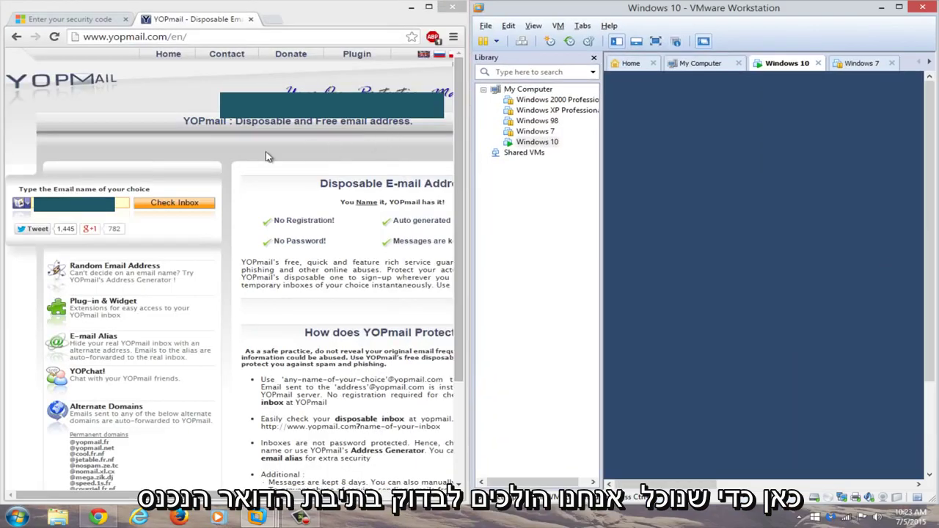
click(165, 204)
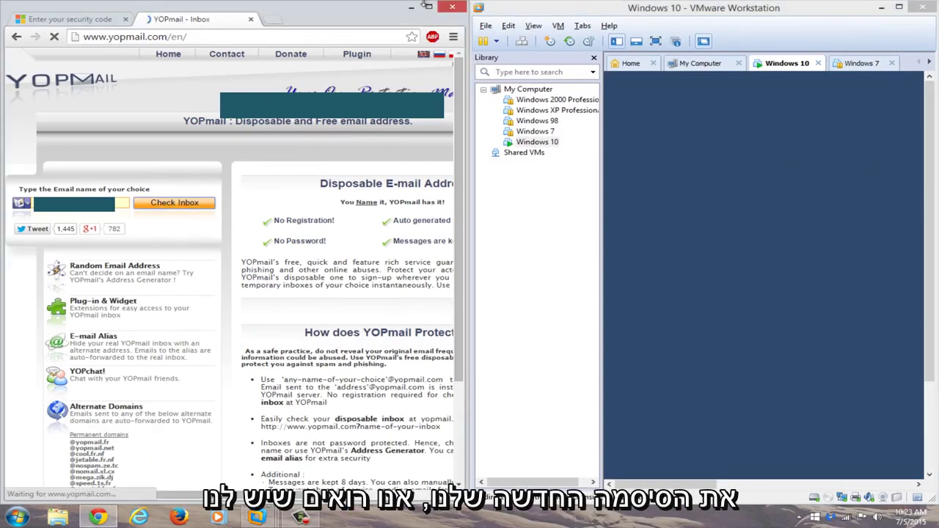
double_click(367, 10)
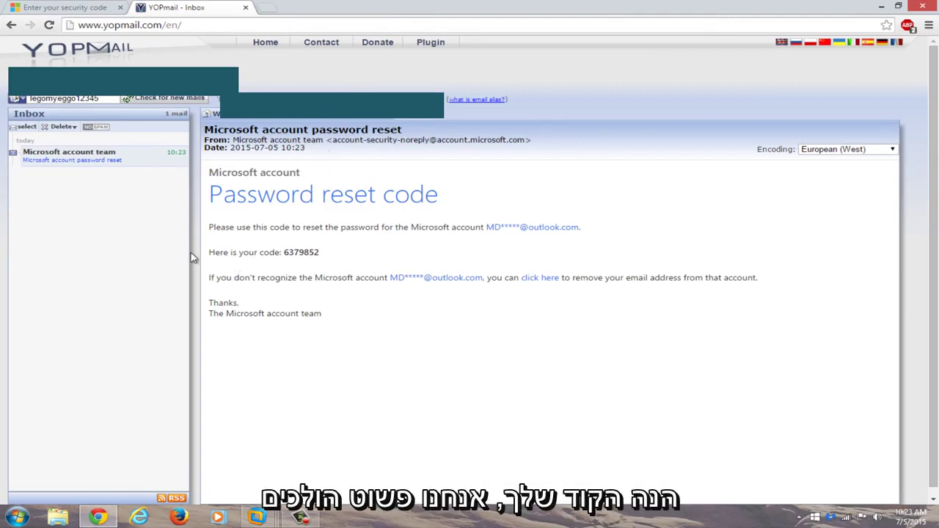
- Copy the reset code from the Microsoft email and return to the security code page
drag(321, 252, 283, 252)
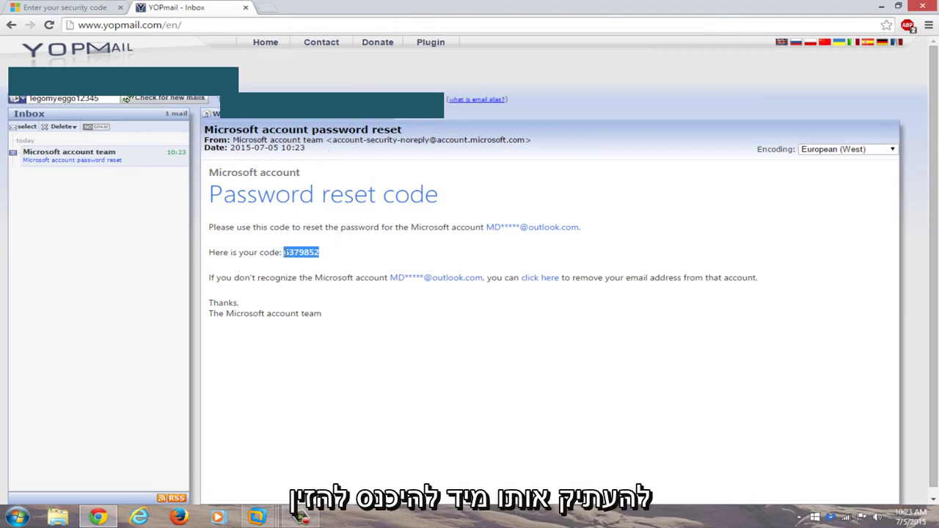
right_click(288, 252)
click(308, 260)
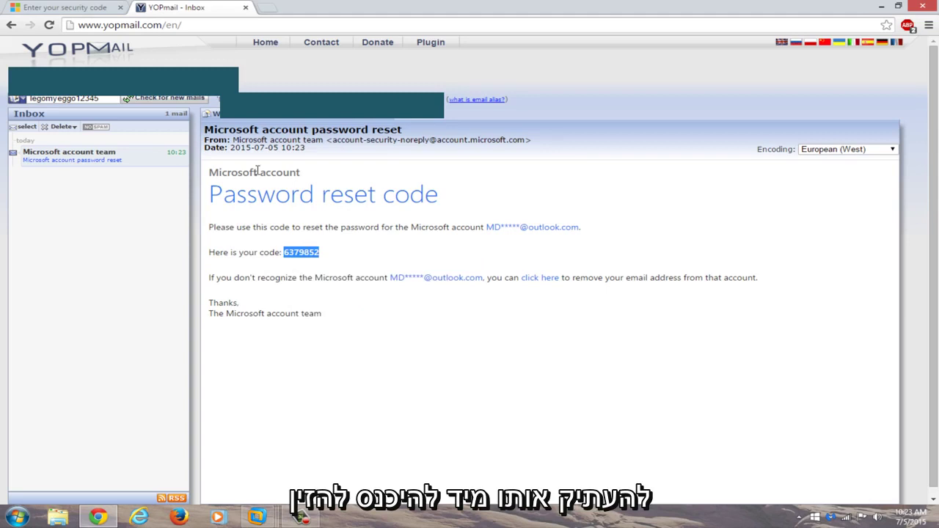
click(28, 7)
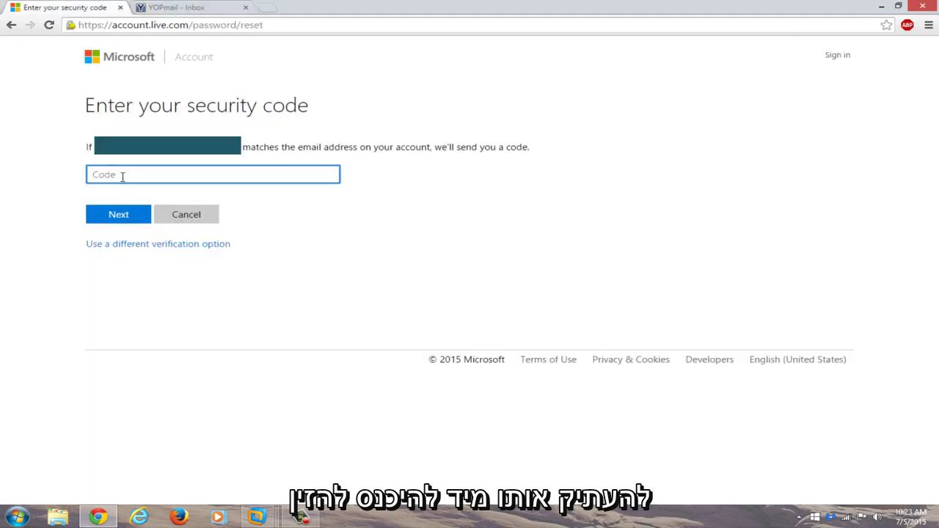
- Paste the emailed security code into the Code field and submit it
key(ctrl+v)
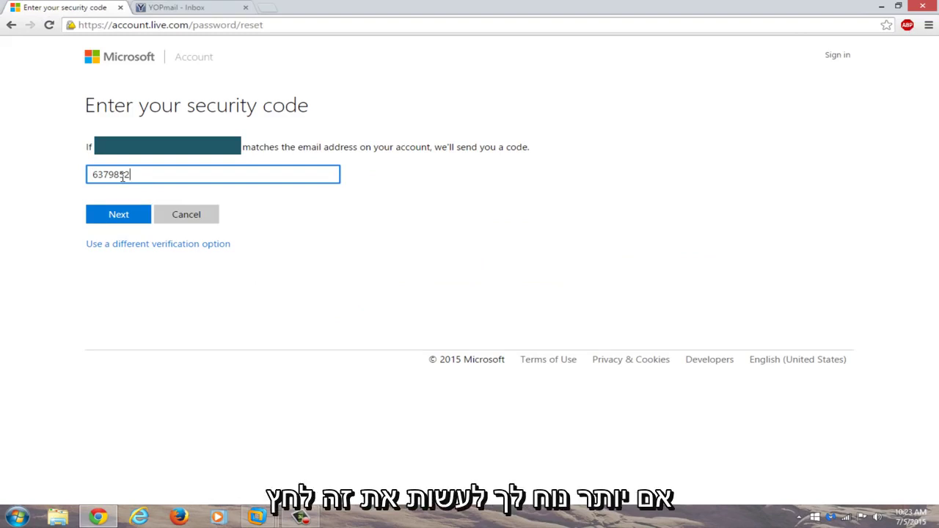
click(124, 215)
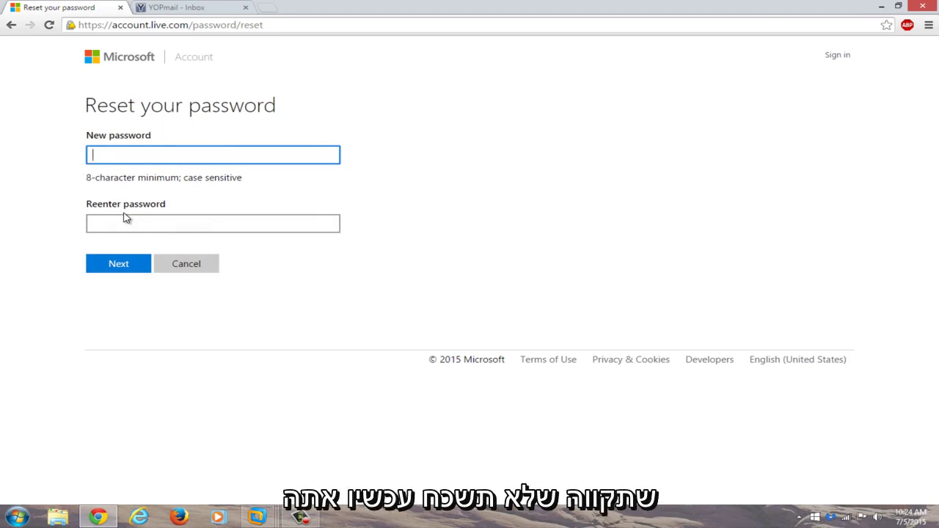
- Enter the new password, re-enter it to confirm, and submit
text(••••••••)
click(122, 227)
text(•)
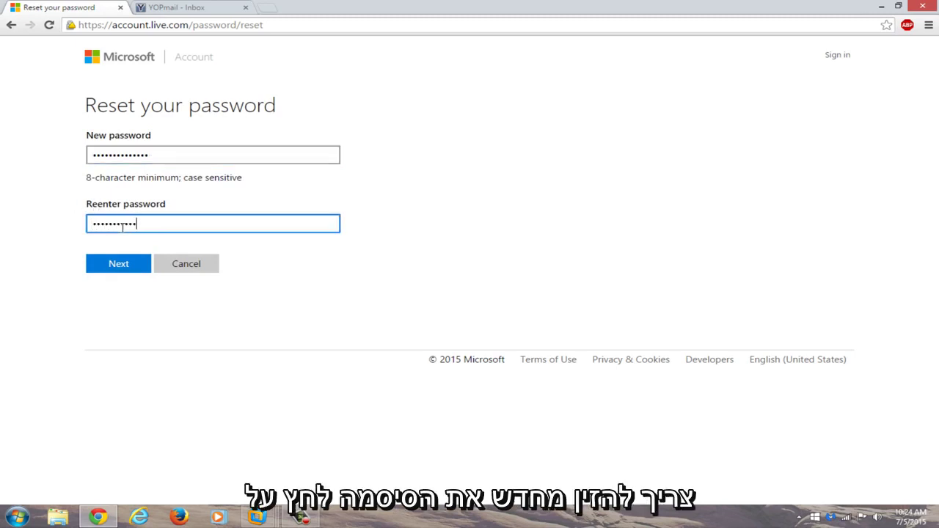
text(•••••••••••••)
click(110, 266)
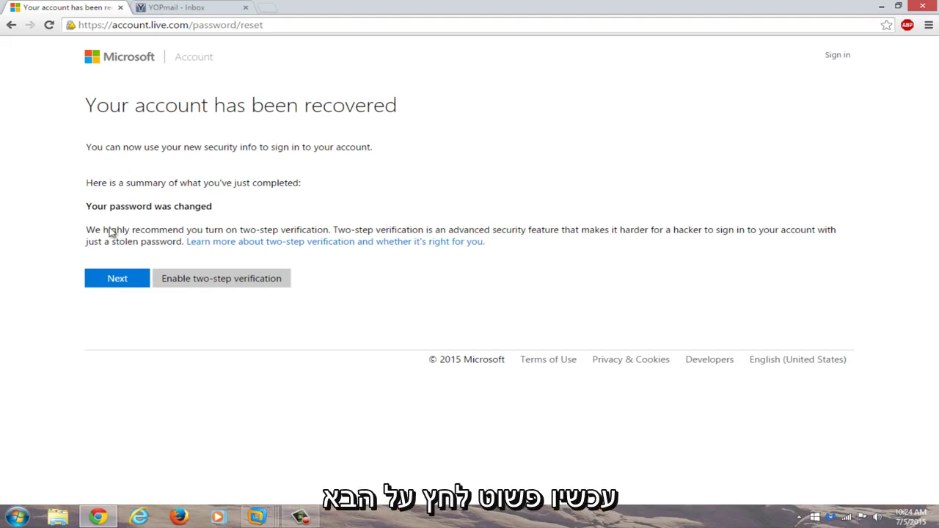
- Continue to sign-in, clear the mistakenly pasted text, and start typing the account name
click(107, 285)
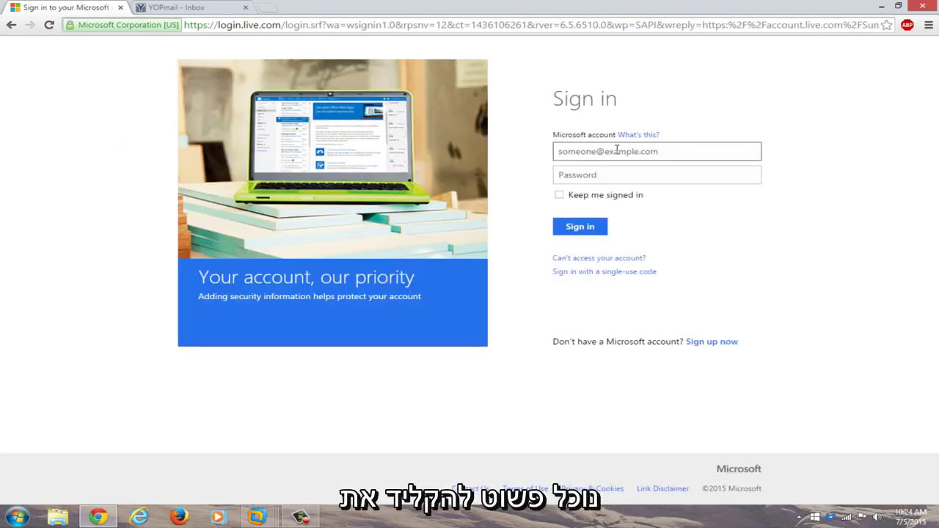
key(ctrl+v)
key(ctrl+a)
key(BackSpace)
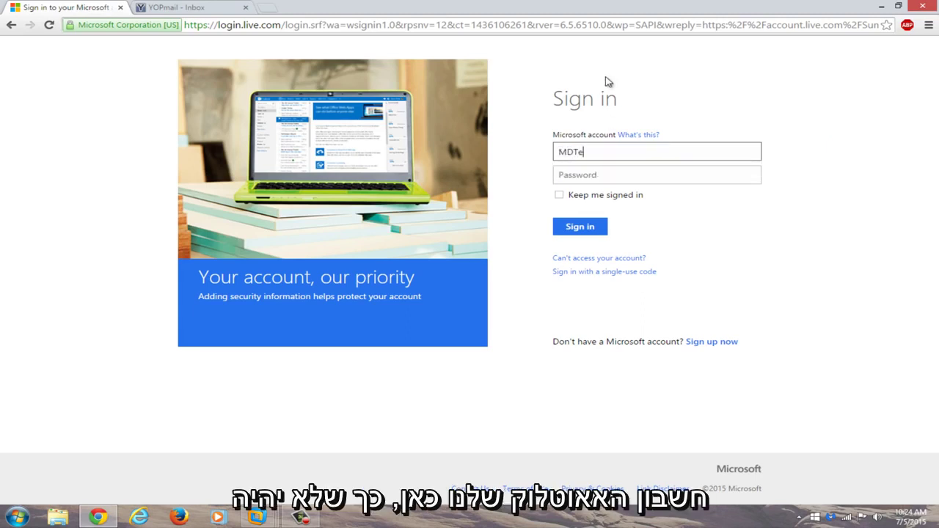
- Dock the browser left, wake the VM lock screen, and enter the full account e-mail address
key(super+Left)
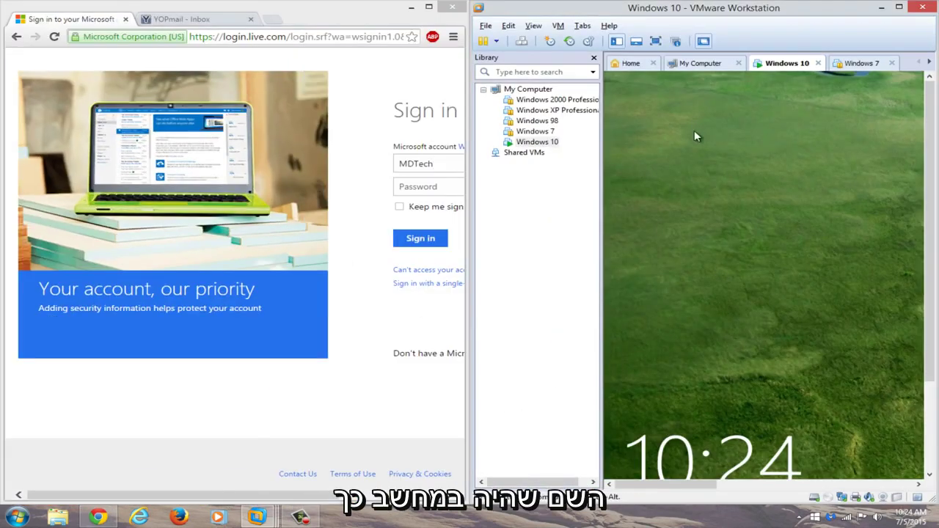
click(697, 136)
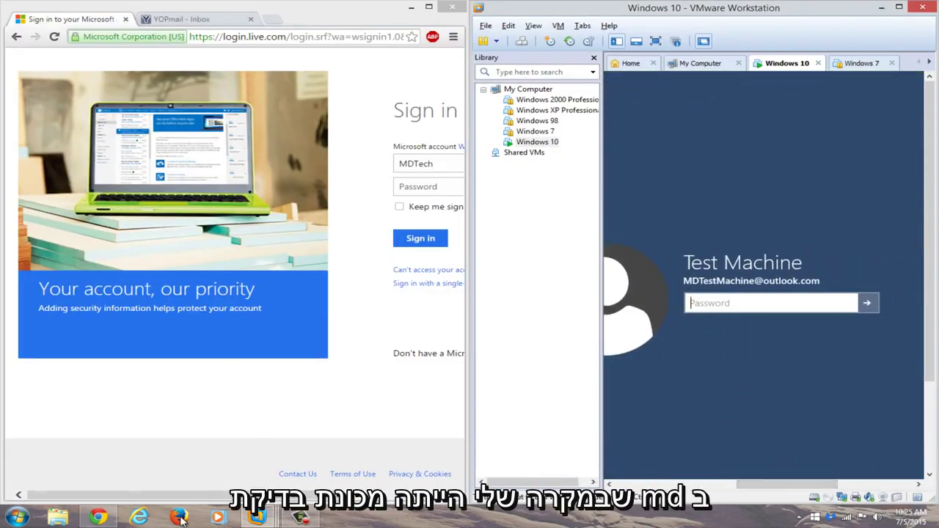
click(289, 164)
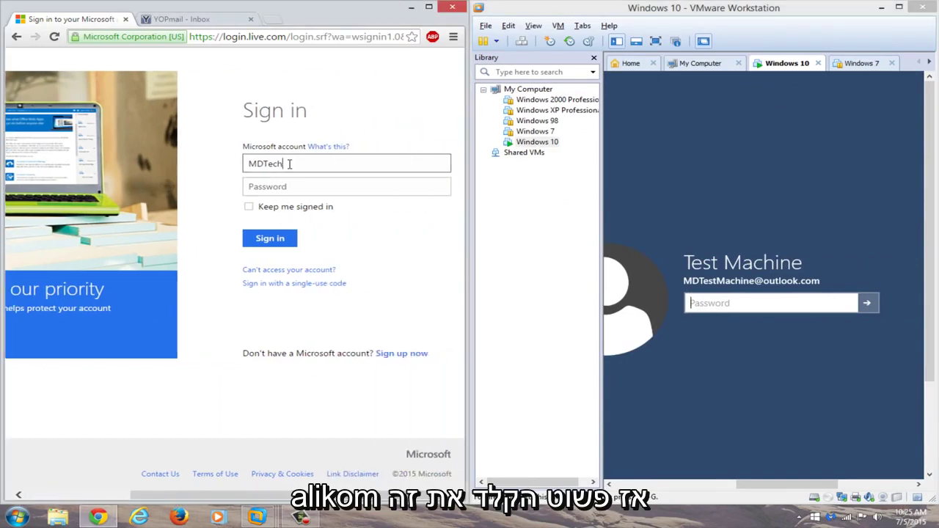
text(Machine)
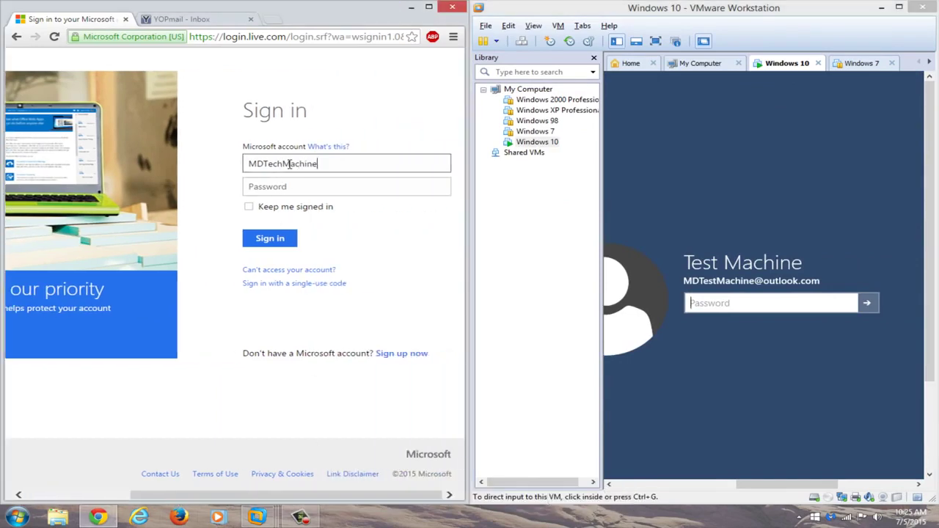
key(ctrl+a)
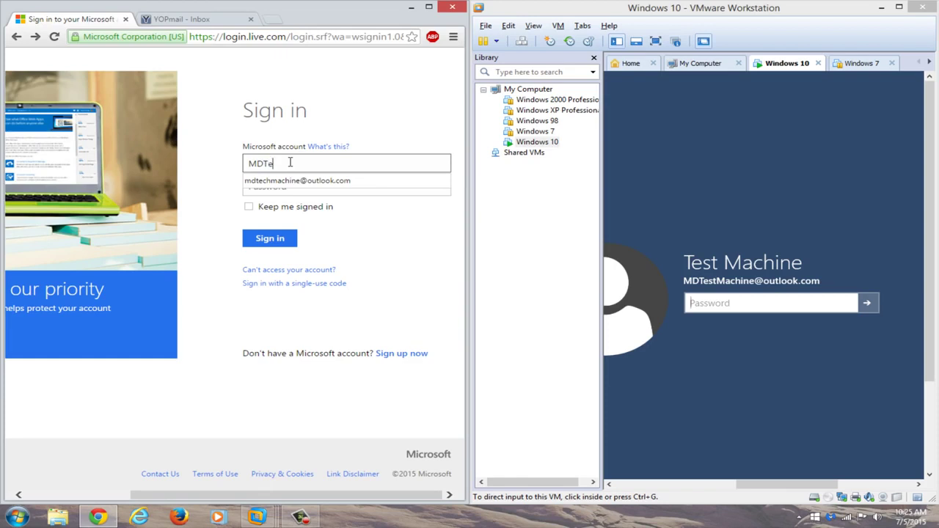
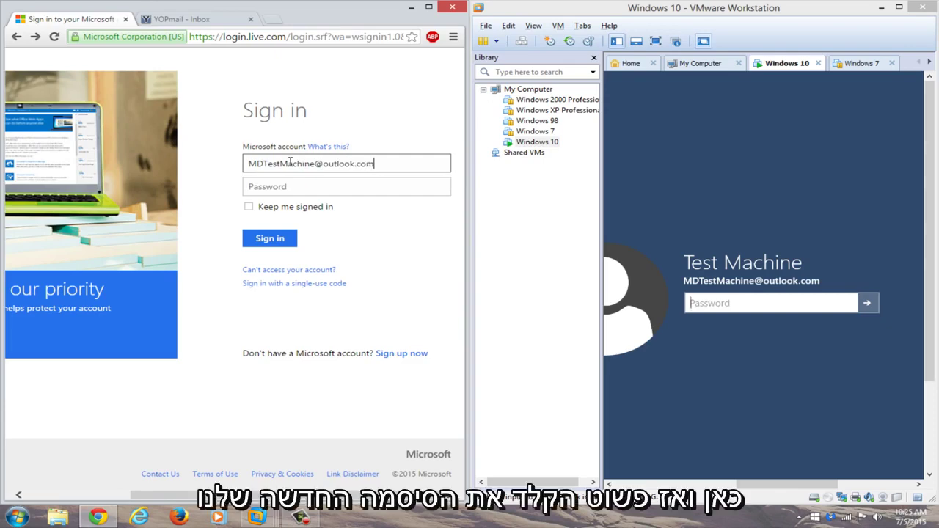
- Sign in with the new password, dismiss the save-password prompt, and maximize the VMware window
click(335, 183)
click(346, 192)
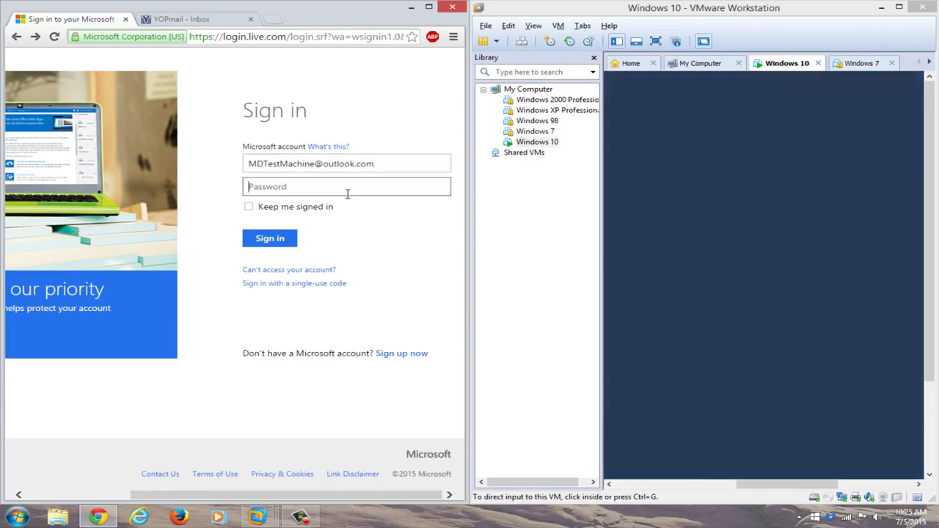
text(*********)
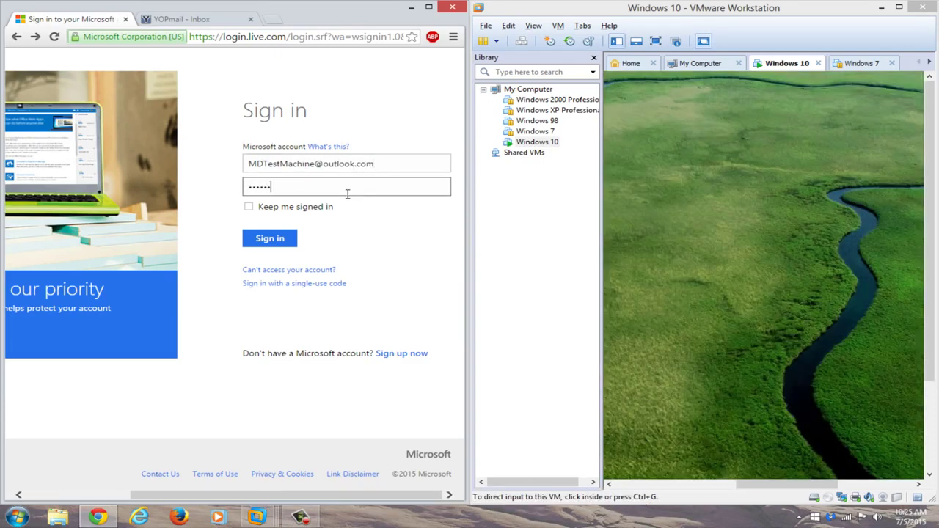
text(*****)
key(Return)
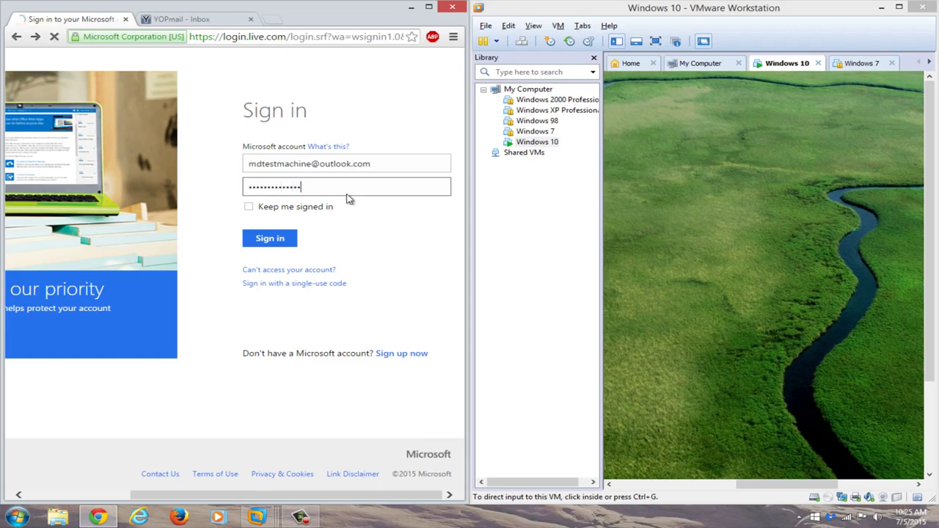
click(305, 246)
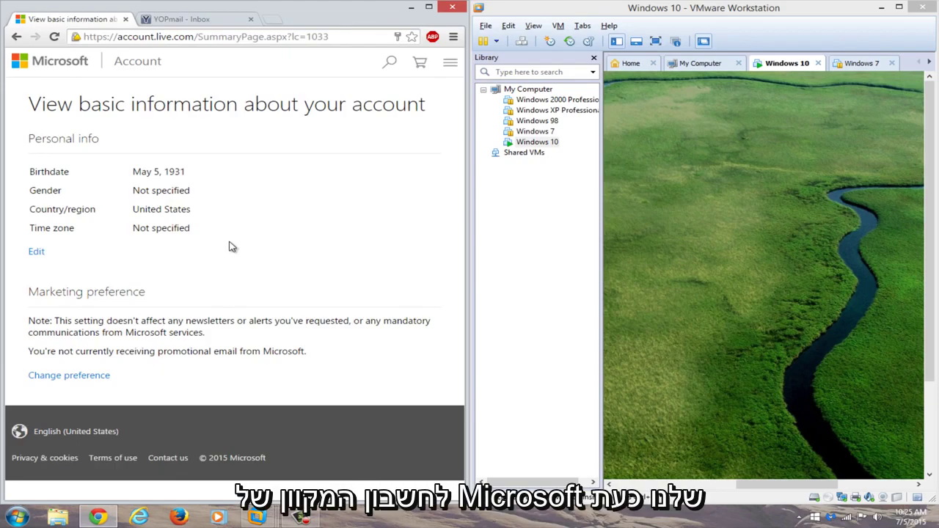
click(898, 6)
- In full-screen VMware view, sign in to the Windows 10 guest with the new account password
click(184, 39)
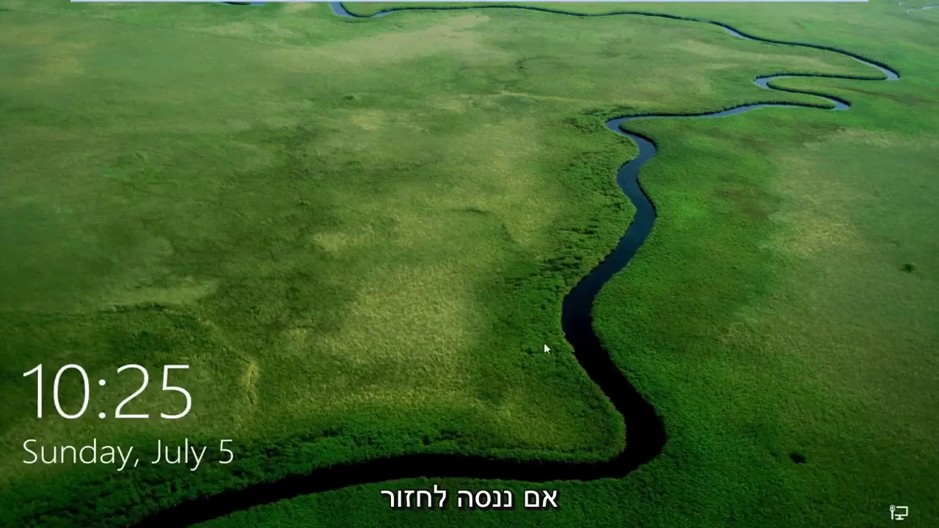
click(545, 346)
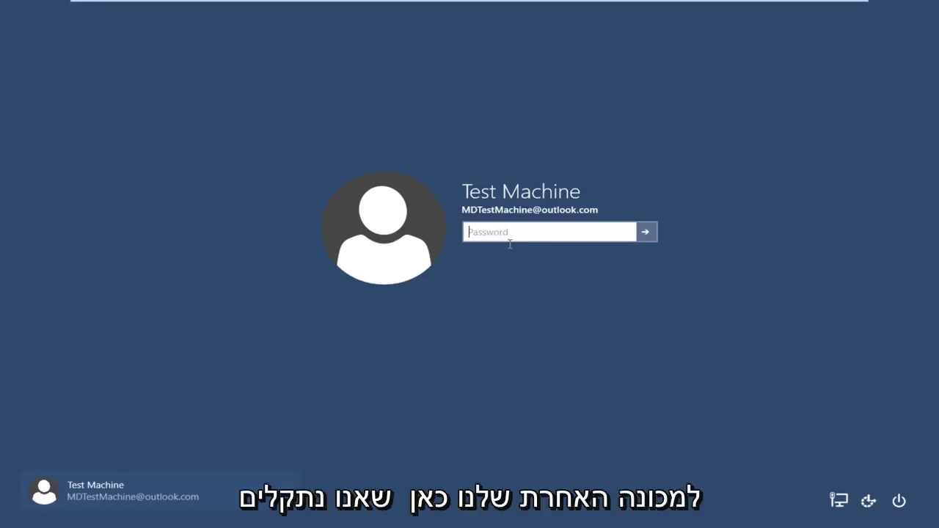
text(••)
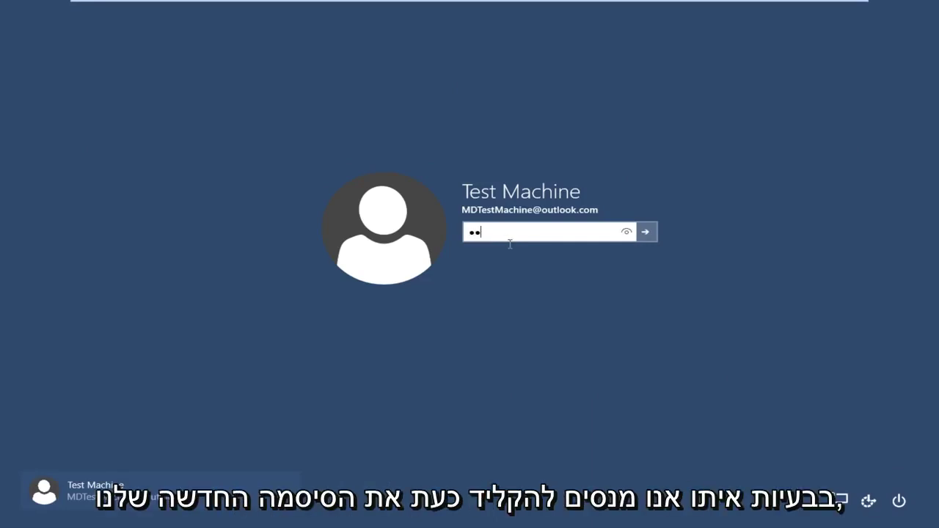
text(••••)
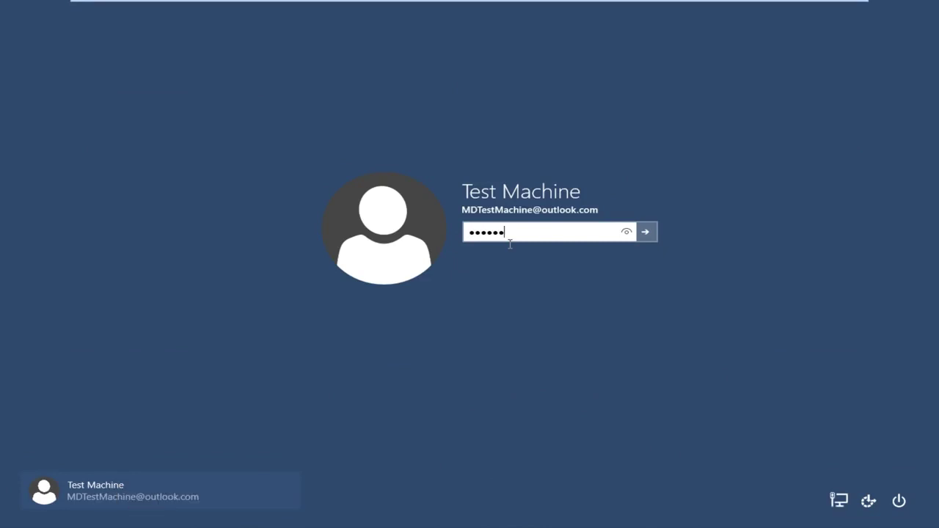
text(•••••••)
key(Return)
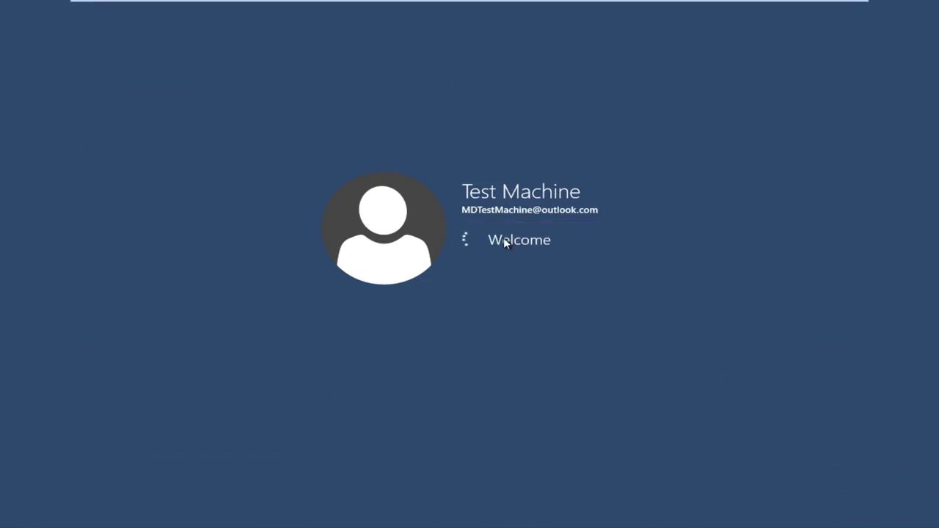